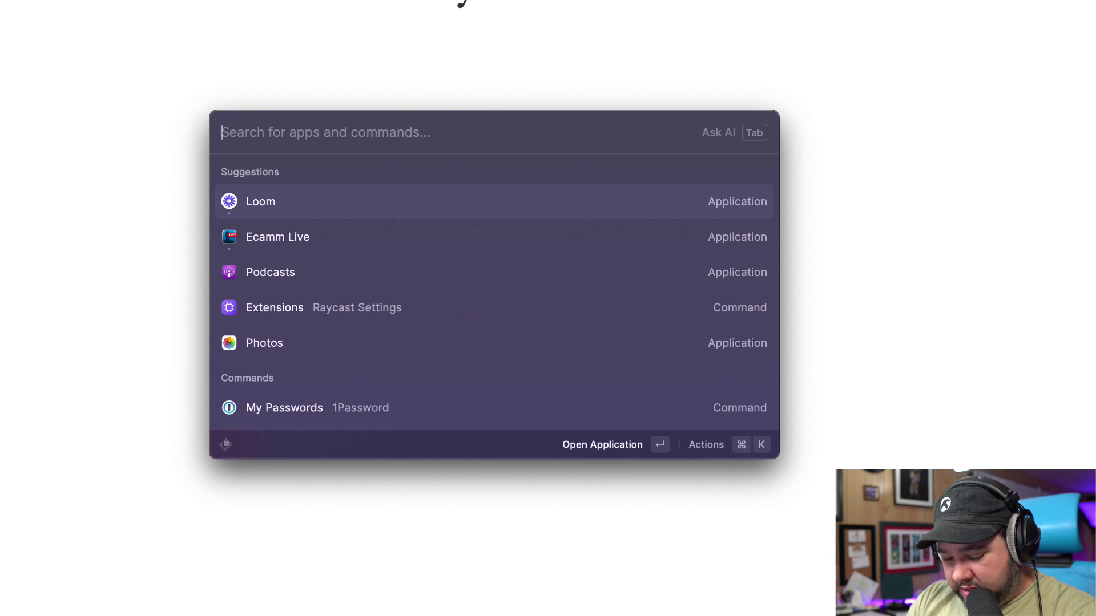
Ask Quick AI what happened on this day in history, then tell it today's date
text(What's some)
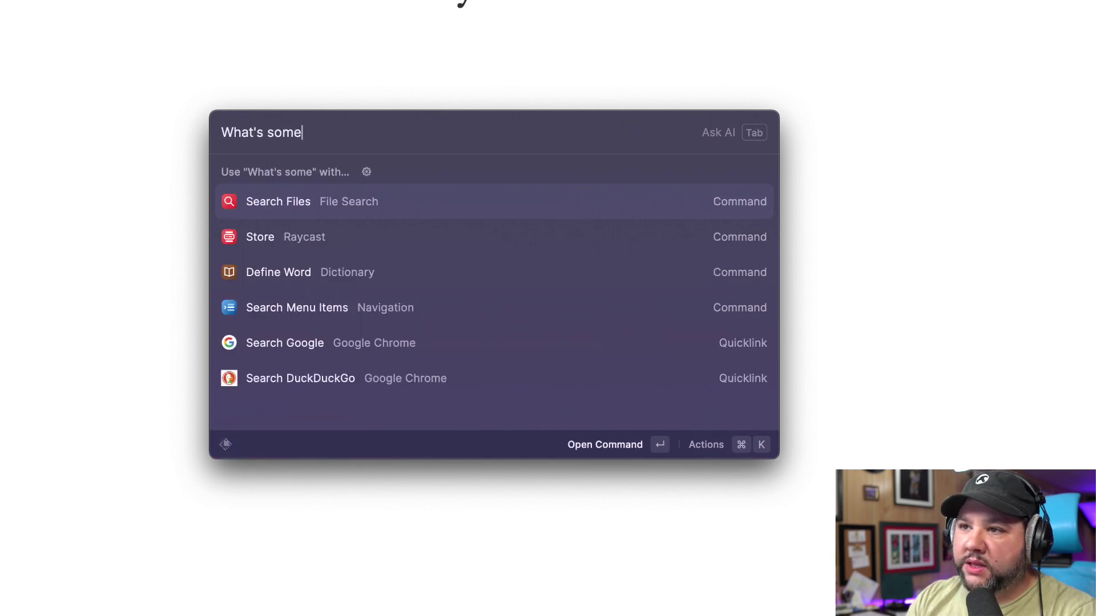
text(thing that h)
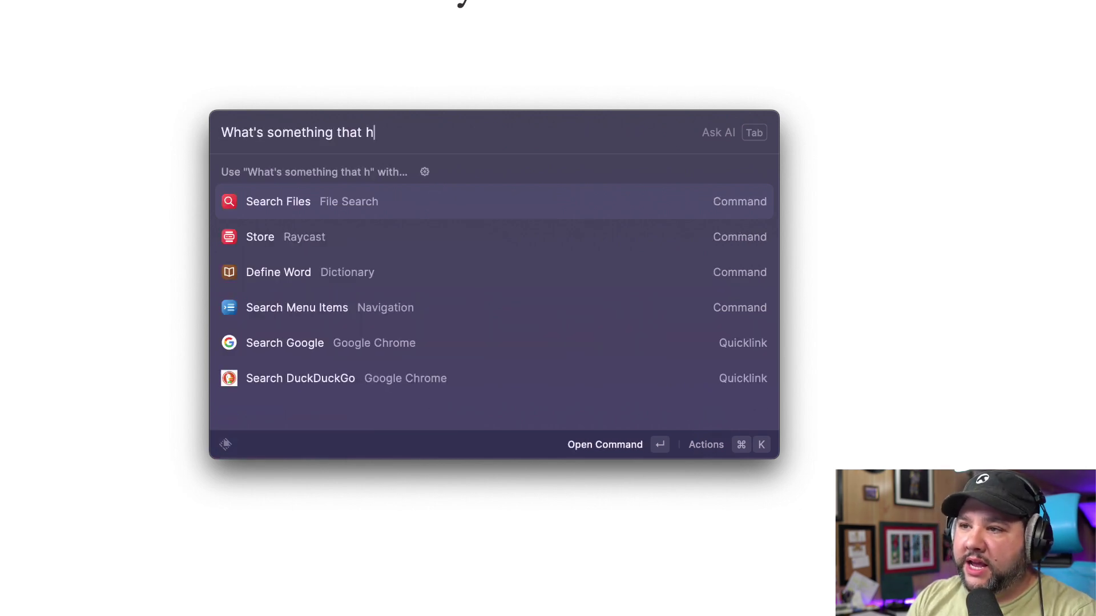
text(appened on )
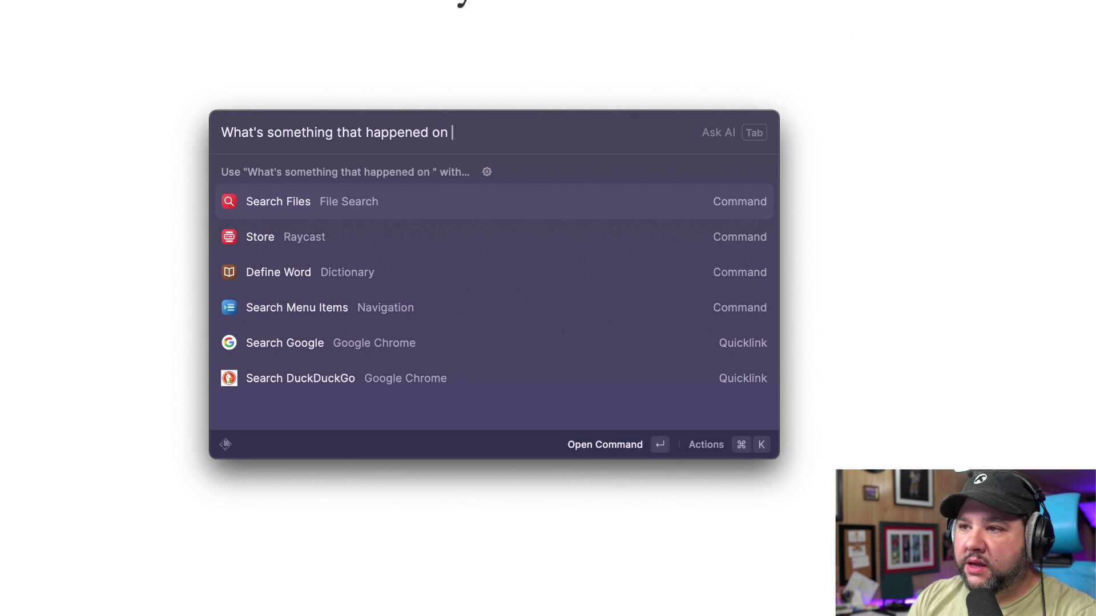
text(this day in his)
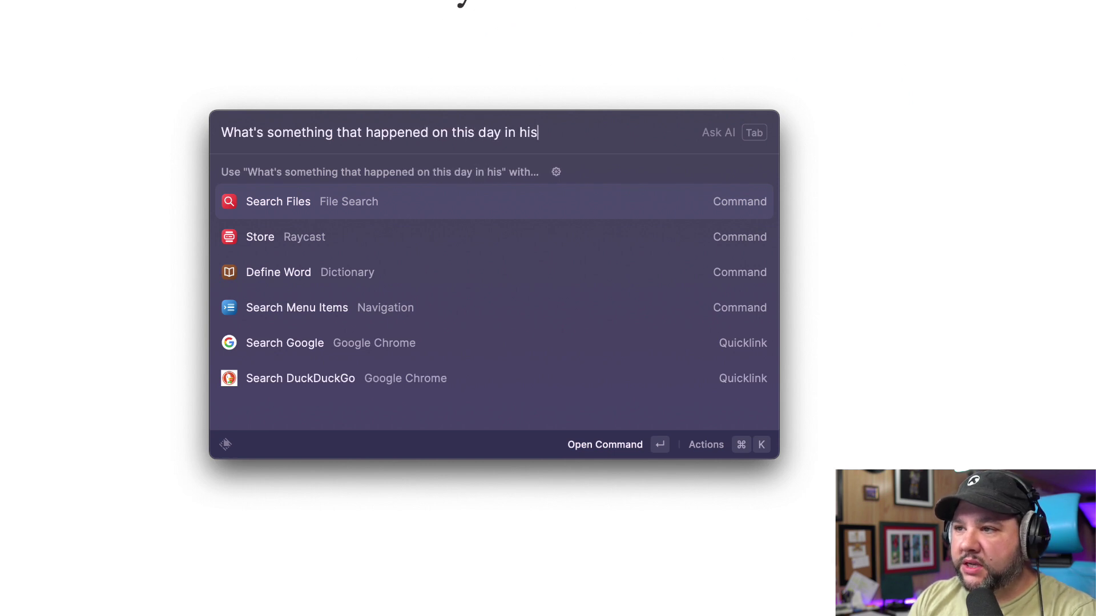
text(tory?)
key(Tab)
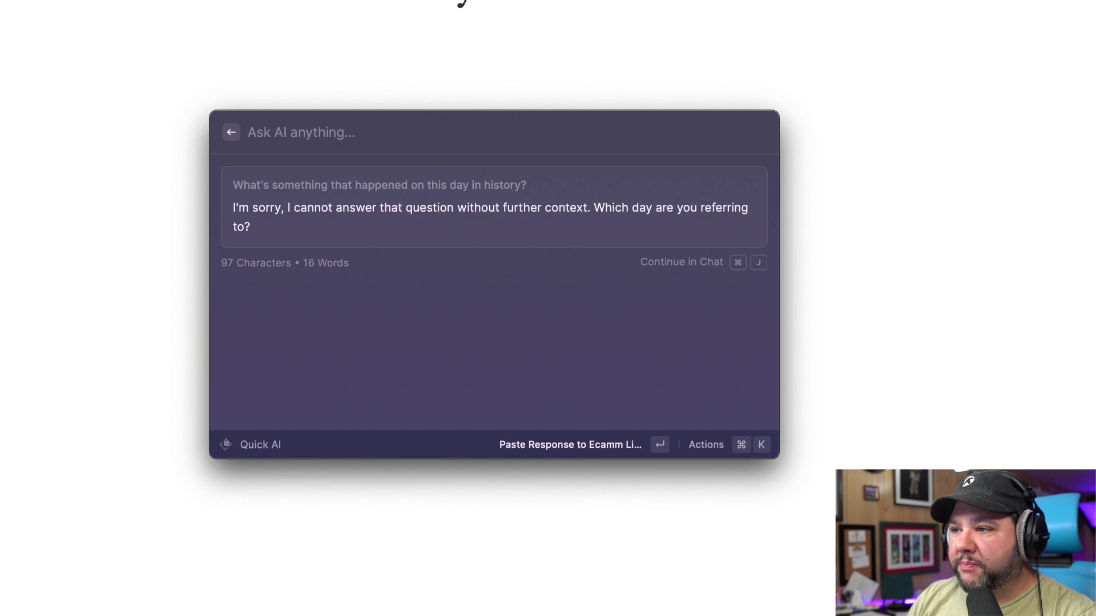
text(today)
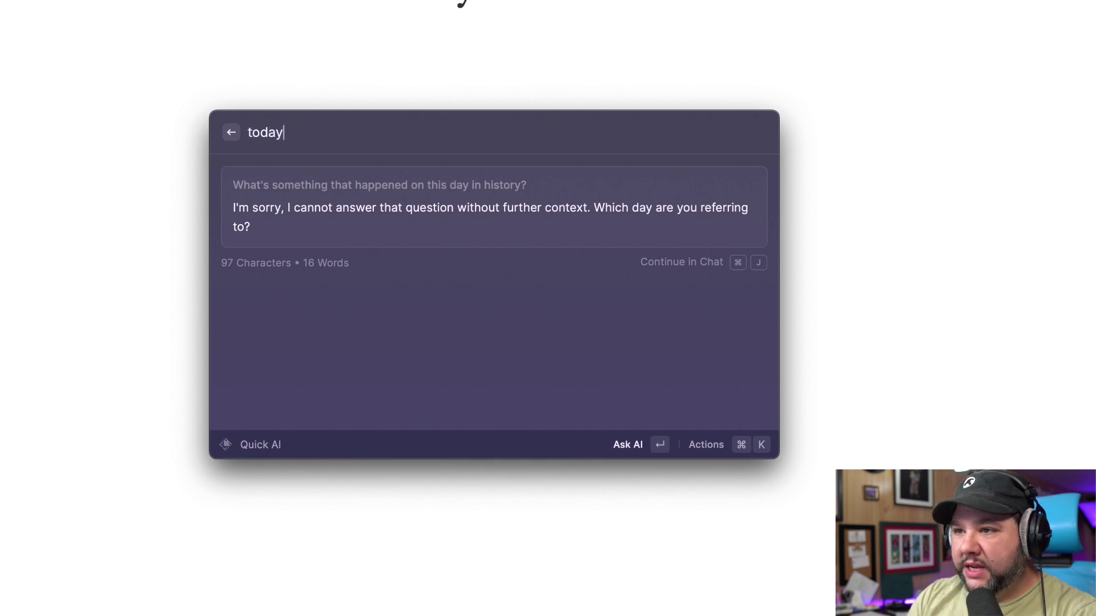
text( is ddate)
key(Return)
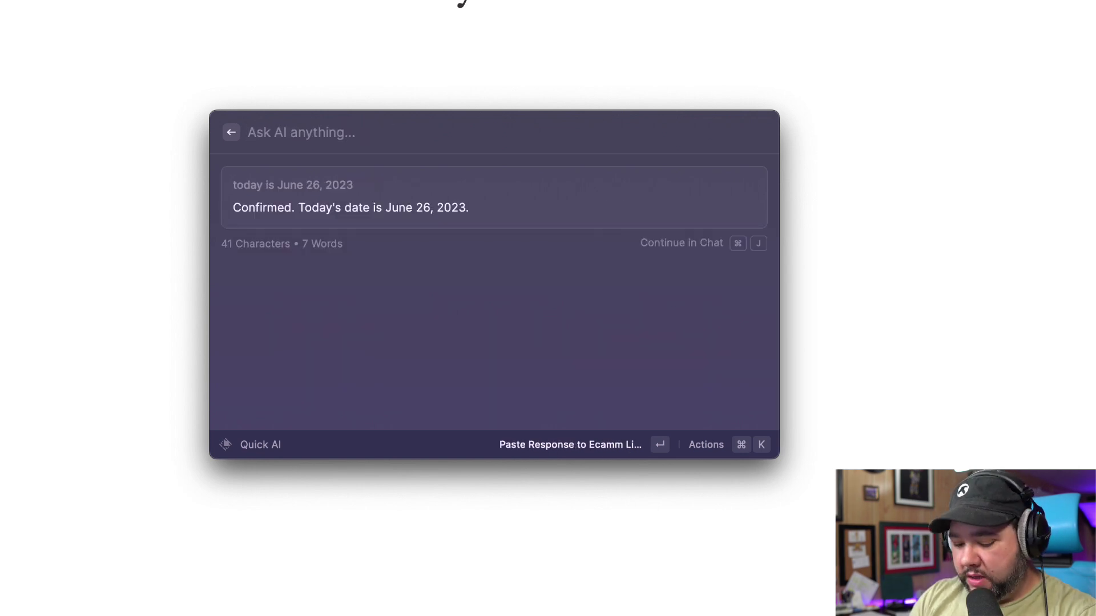
Ask Quick AI to name something that happened on June 26th
text(Name sam)
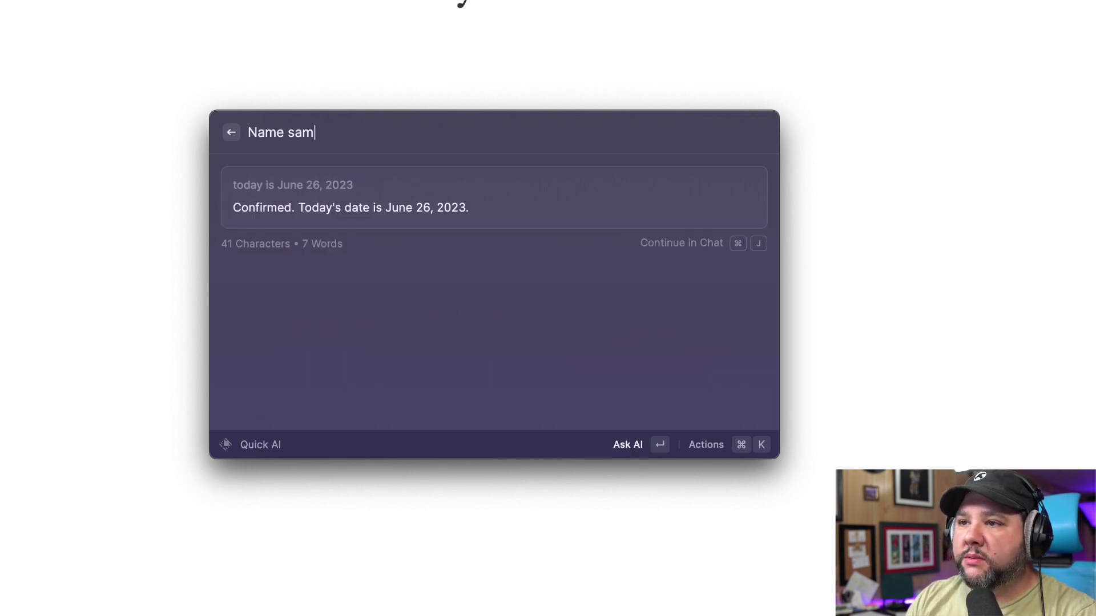
key(BackSpace)
key(BackSpace)
text(omething that h)
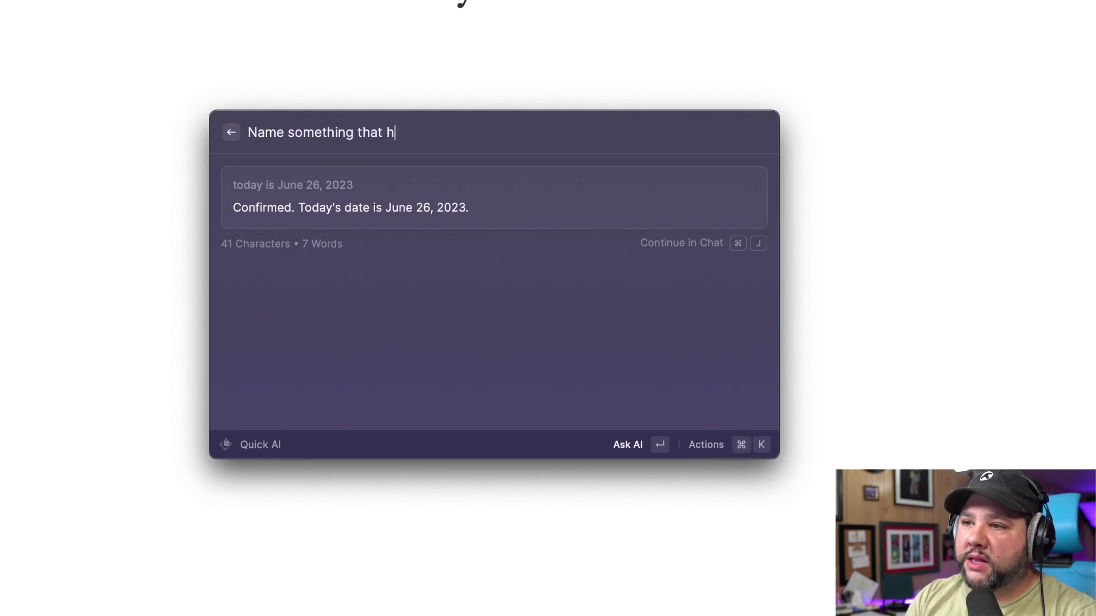
text(appened on )
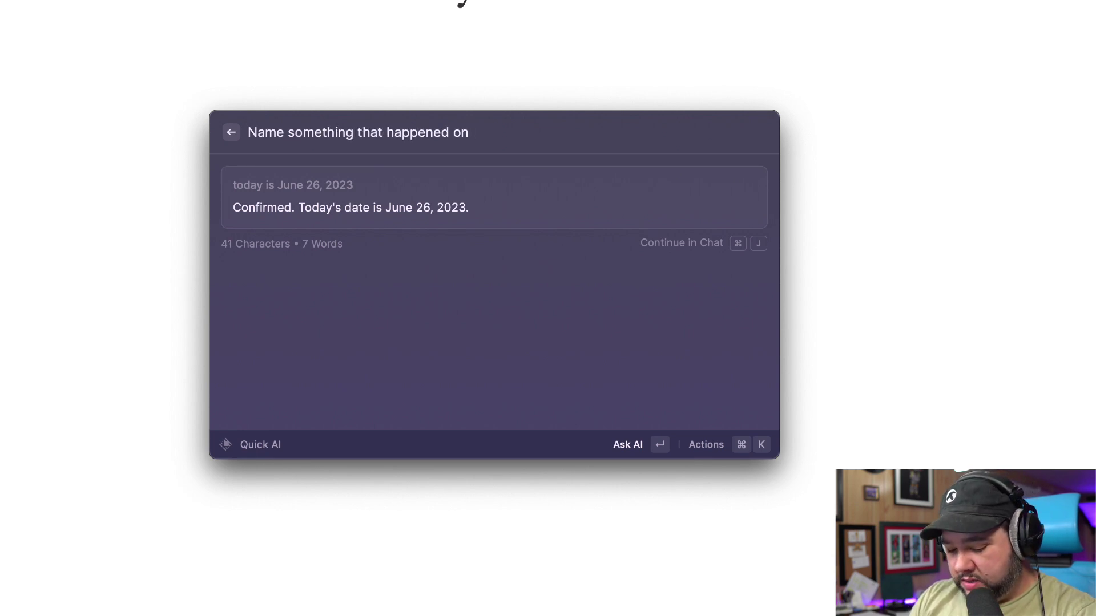
text(June 26th)
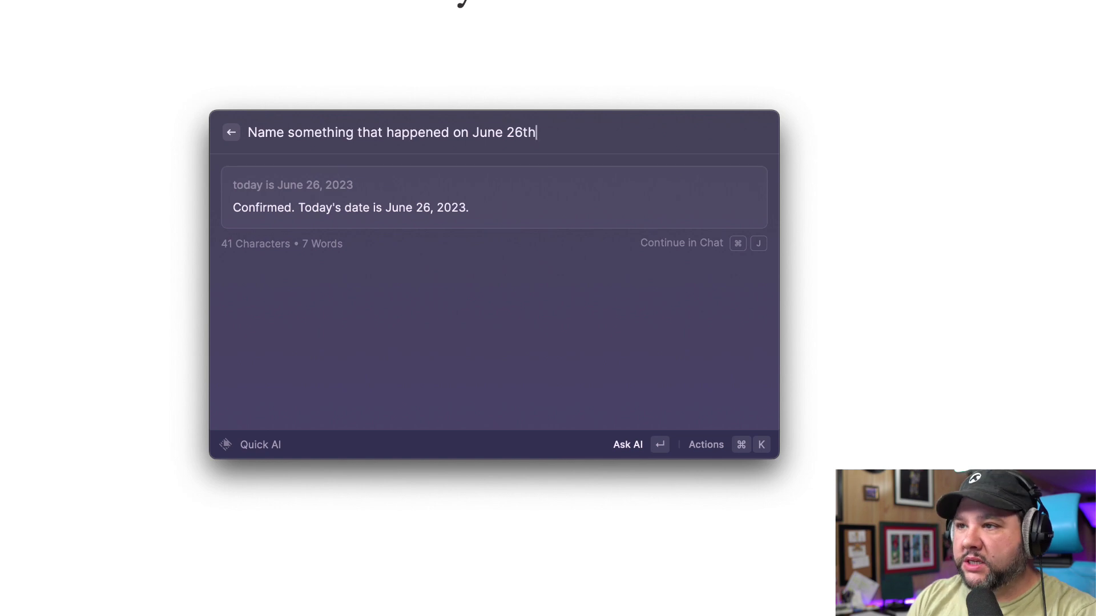
key(Return)
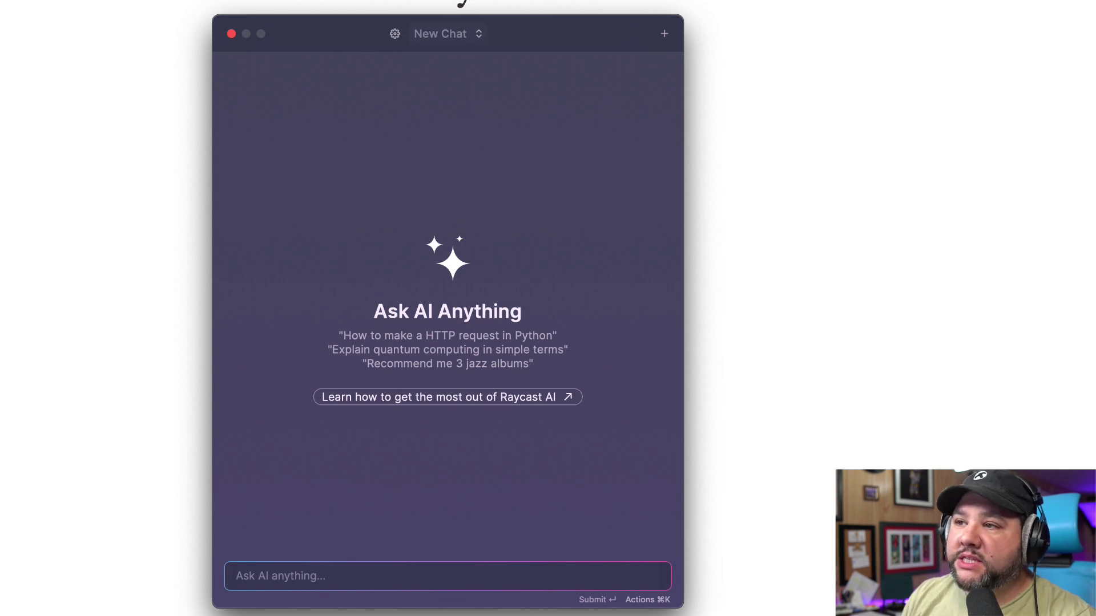
Reopen the saved 'Favorite automation tools' conversation from the AI Chat history
key(super+p)
key(Down)
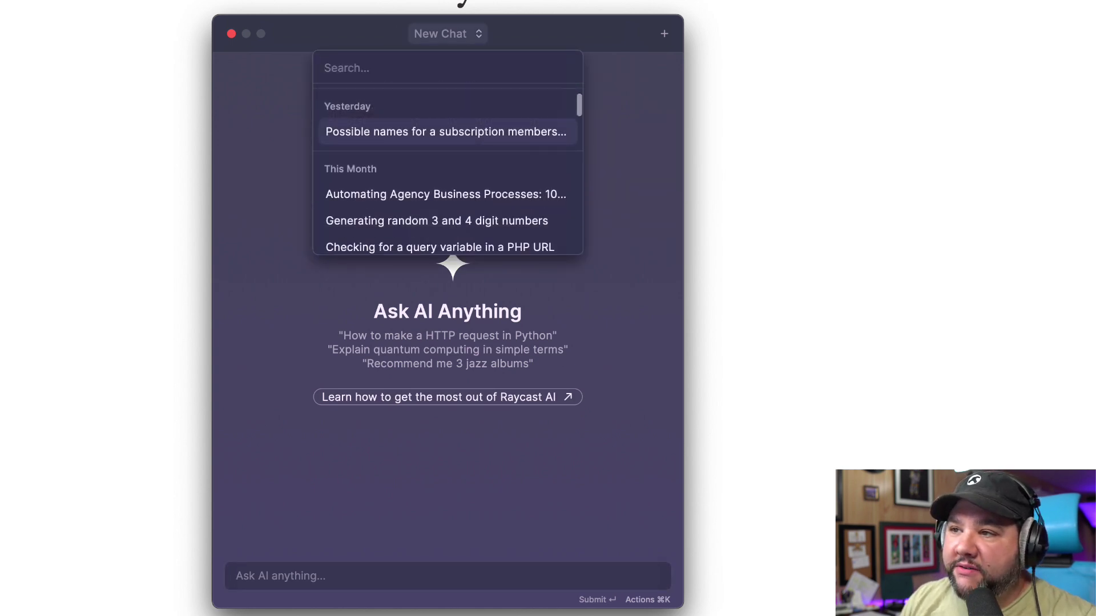
scroll(448, 169, down, 10)
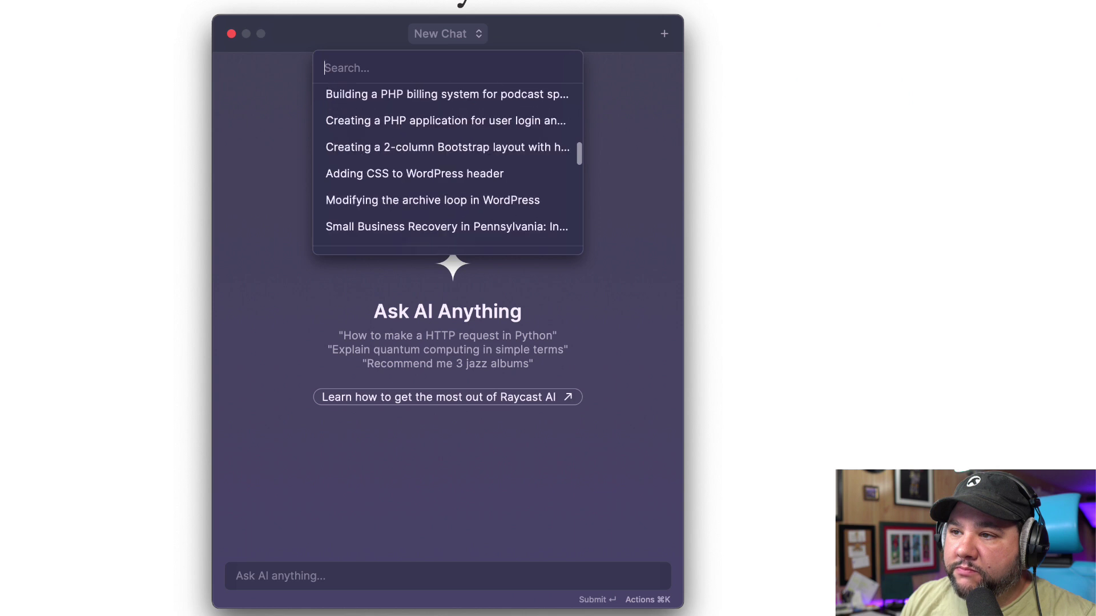
scroll(447, 168, down, 15)
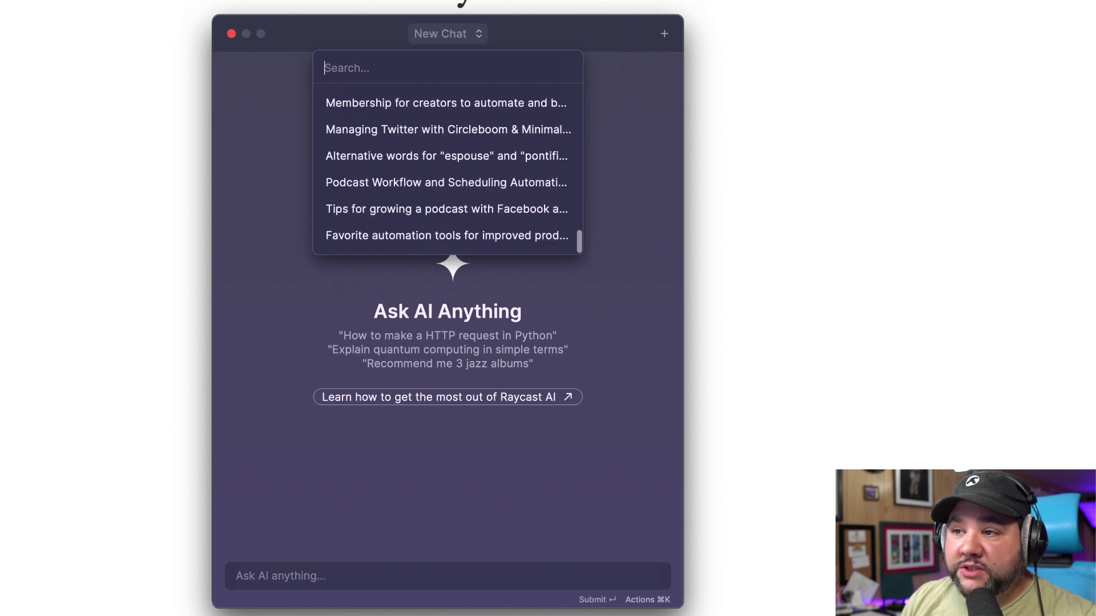
key(Down)
key(Return)
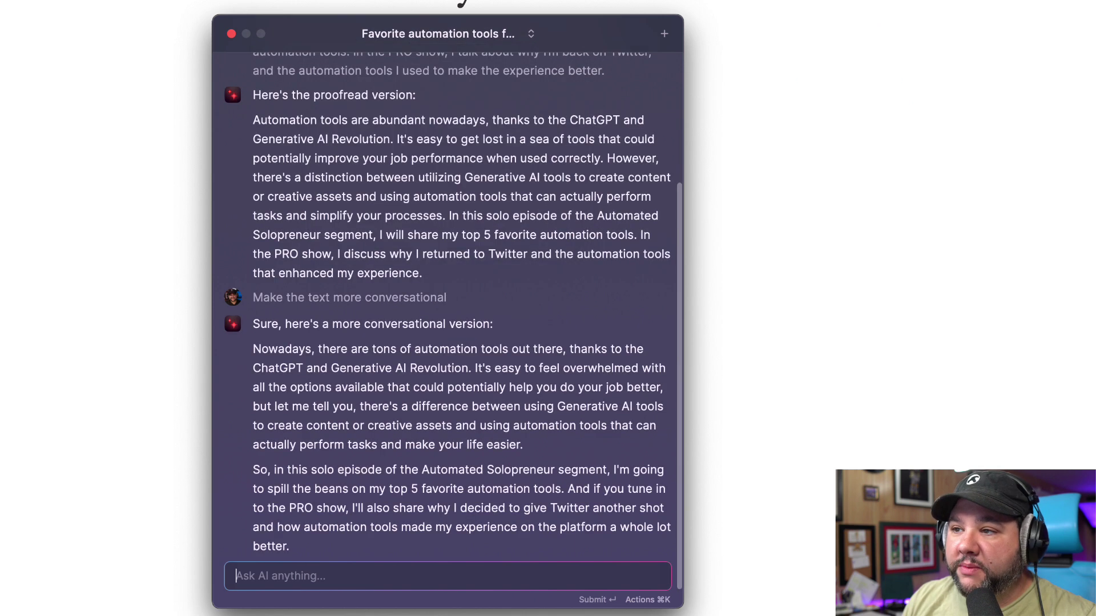
scroll(447, 303, up, 3)
scroll(448, 303, down, 3)
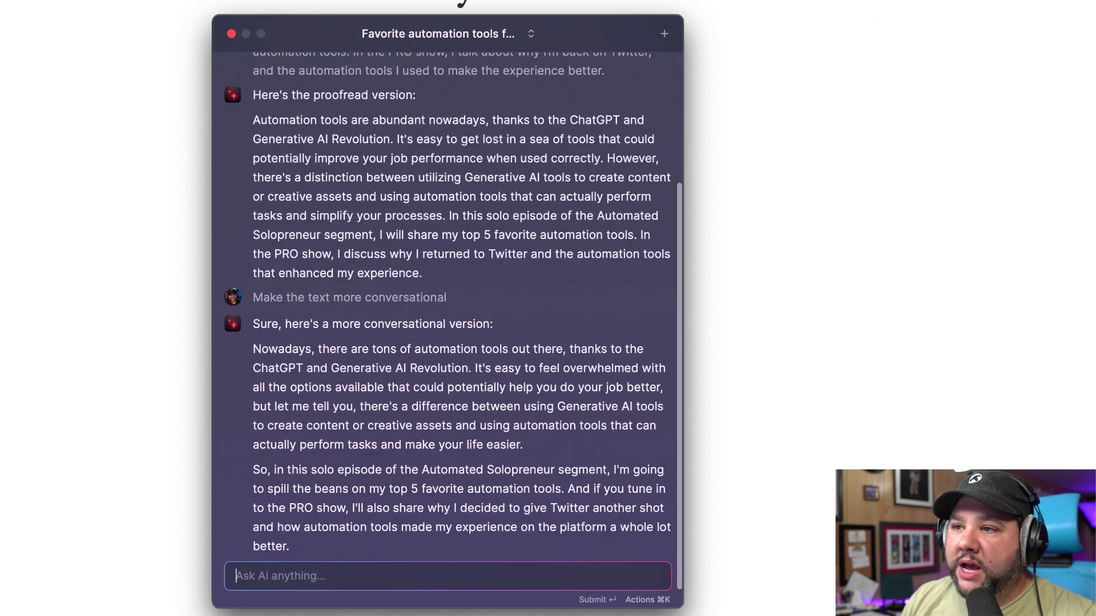
key(super+p)
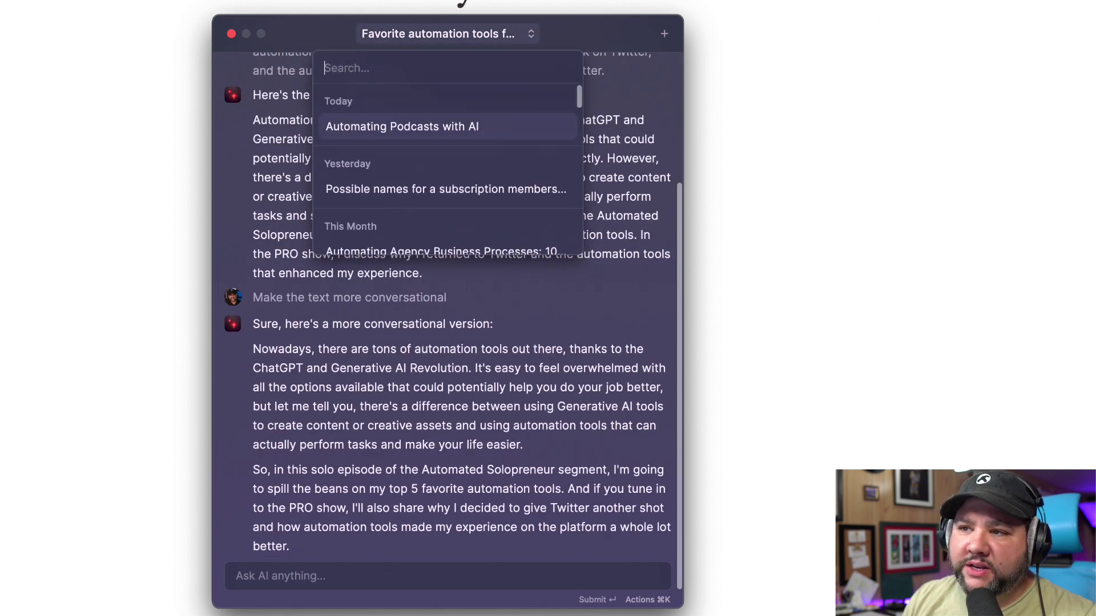
key(Escape)
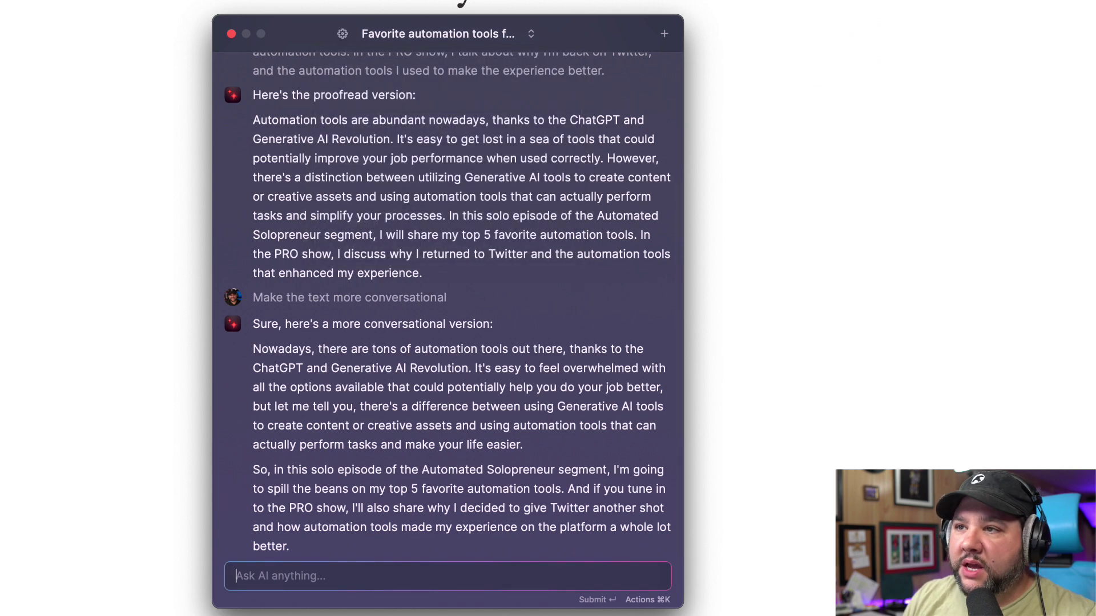
Check the current chat's settings and history, then start a new empty chat
click(343, 34)
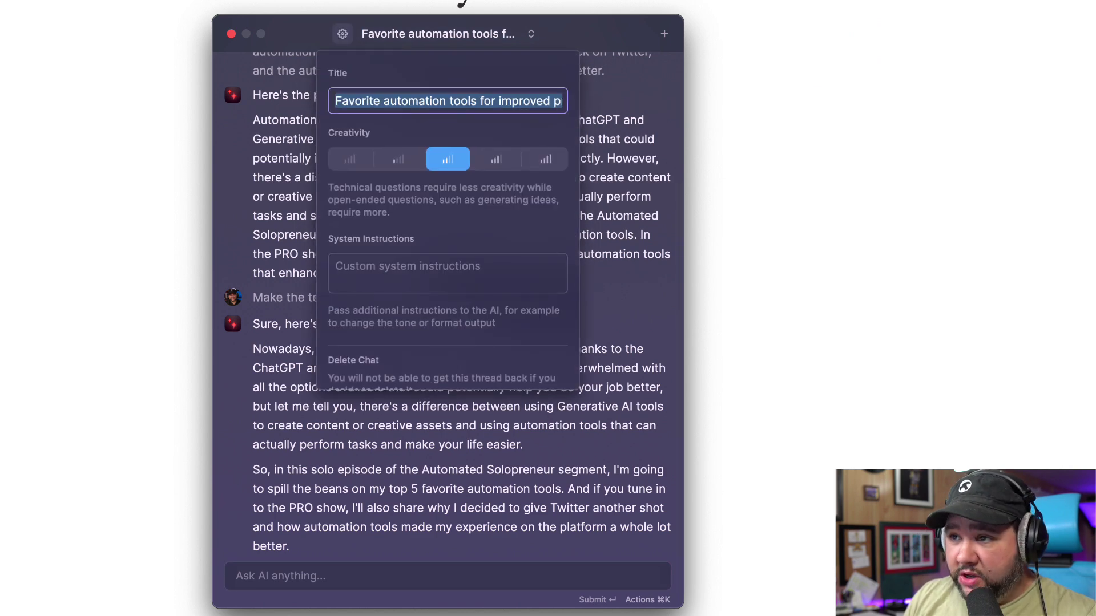
key(Escape)
key(cmd+p)
key(Down)
key(Down)
key(Down)
key(Down)
key(Down)
key(Down)
key(Down)
key(Down)
key(Down)
key(Down)
key(Escape)
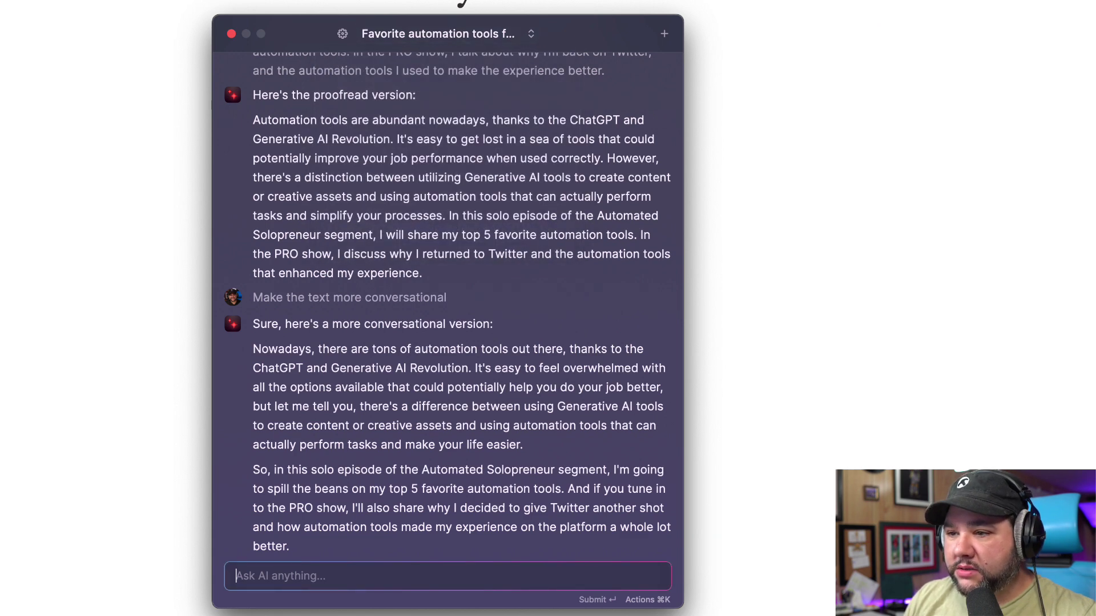
key(cmd+n)
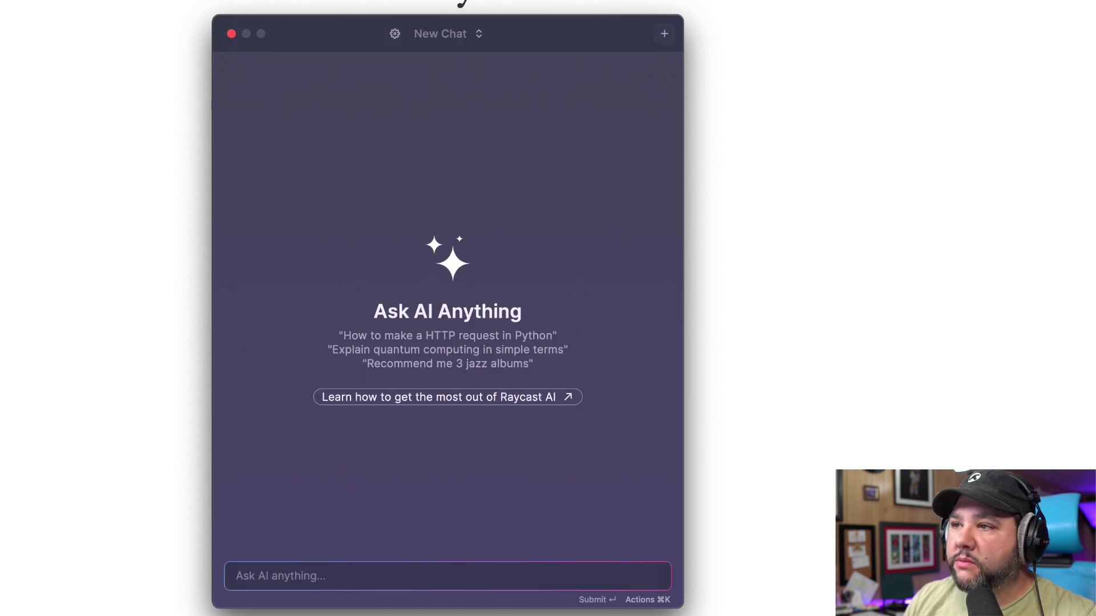
Set maximum creativity and the system instruction 'You are a podcasting and automation coach that helps busy solopreneurs save time.'
key(cmd+comma)
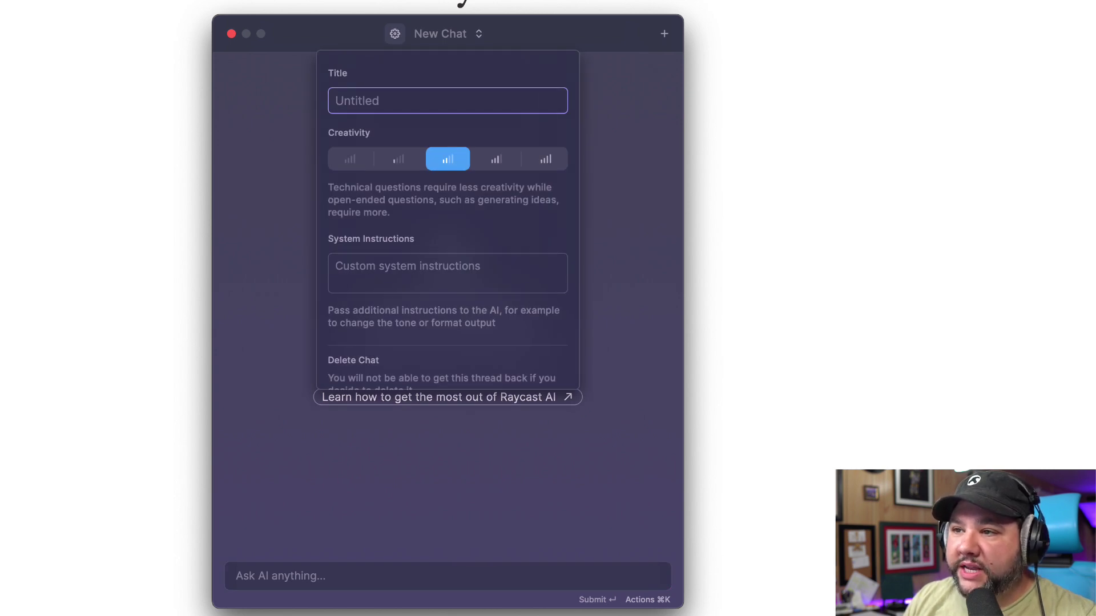
click(545, 159)
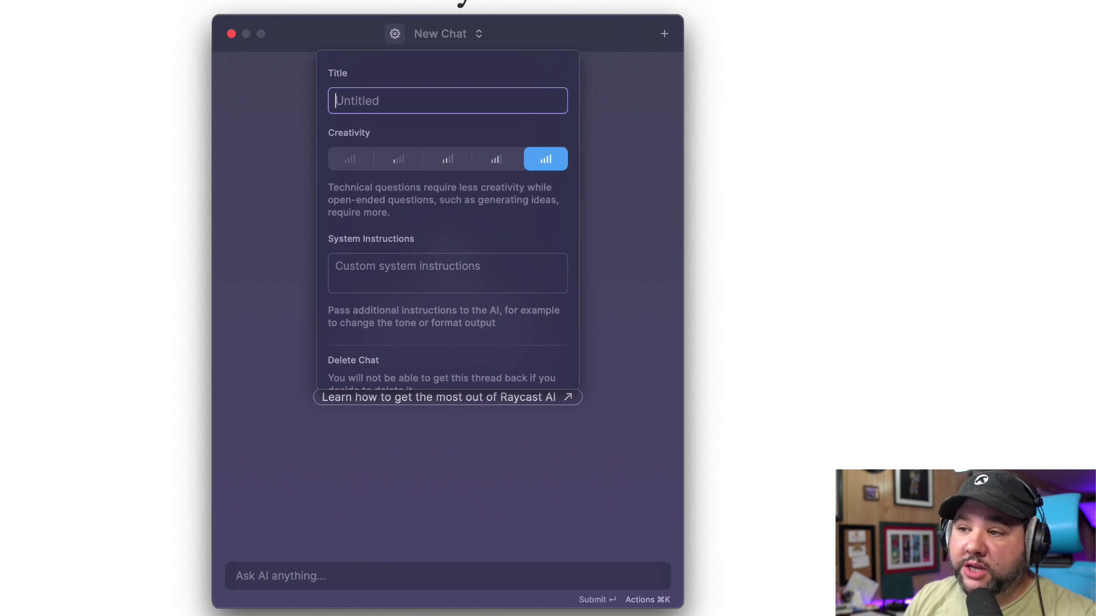
scroll(452, 221, down, 1)
key(Tab)
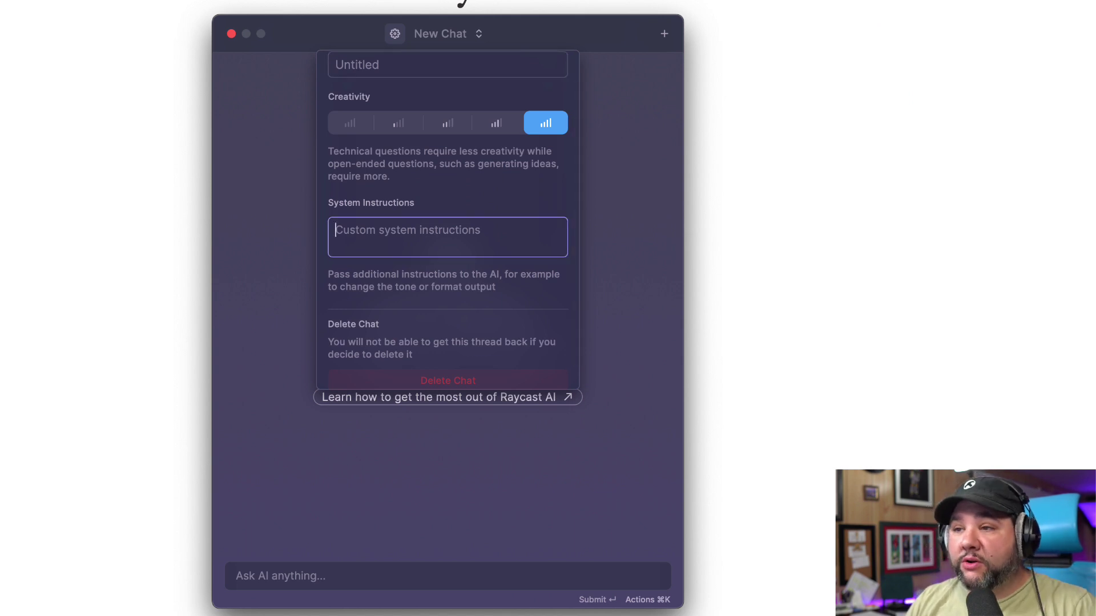
text(You ar)
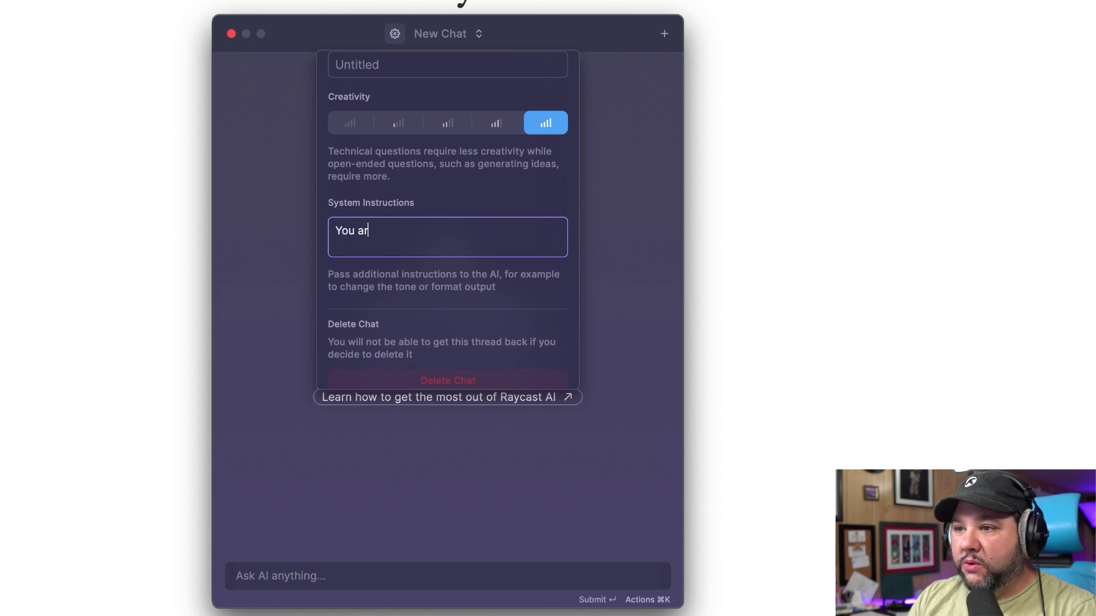
text(e a podcasting a)
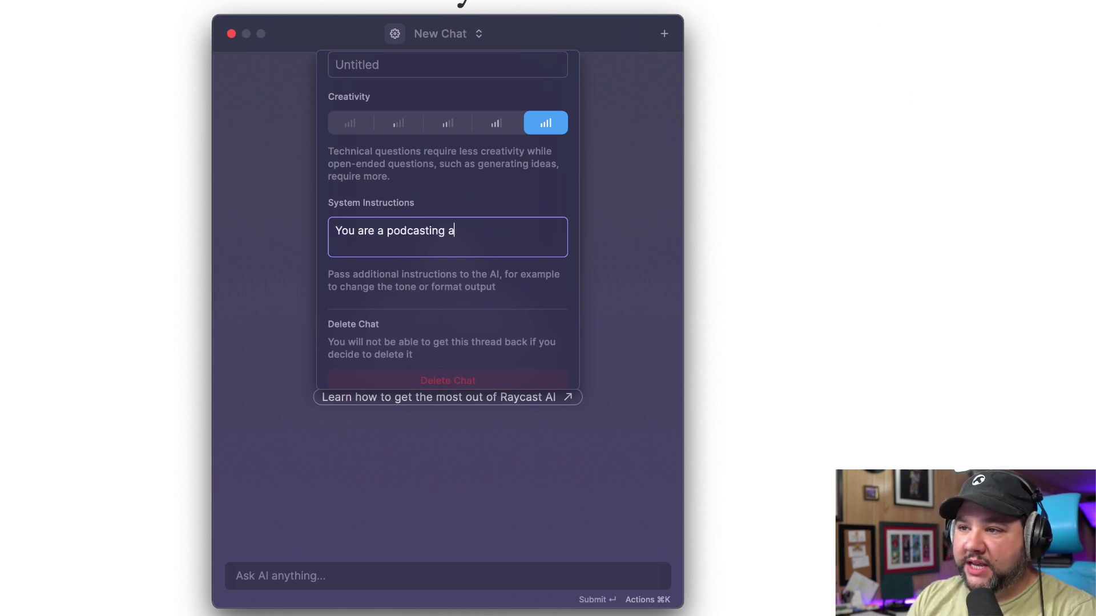
text(nd automation c)
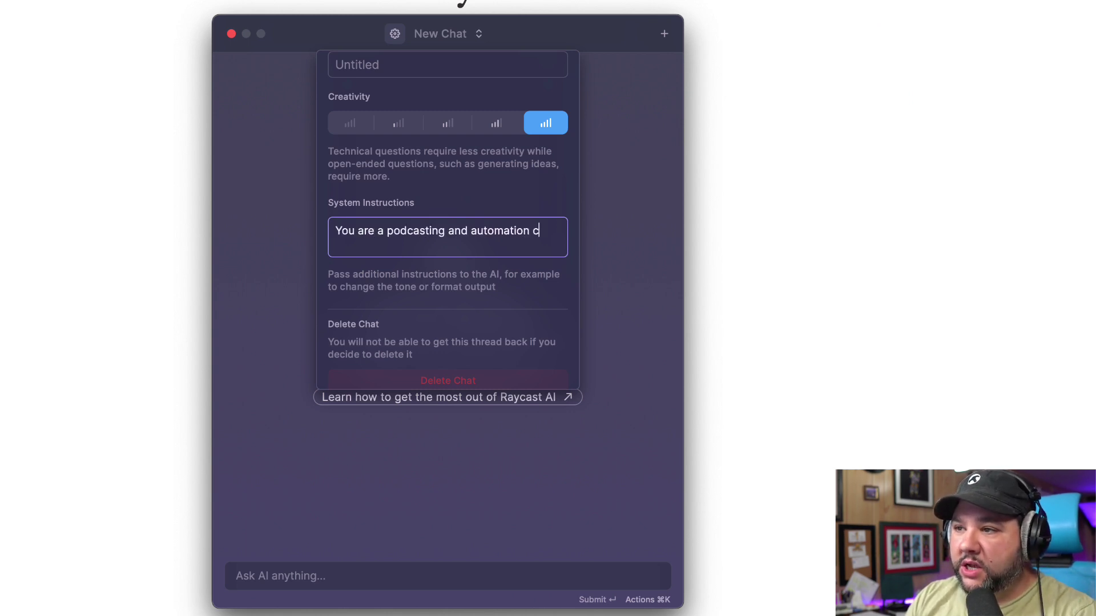
text(oach that hapens)
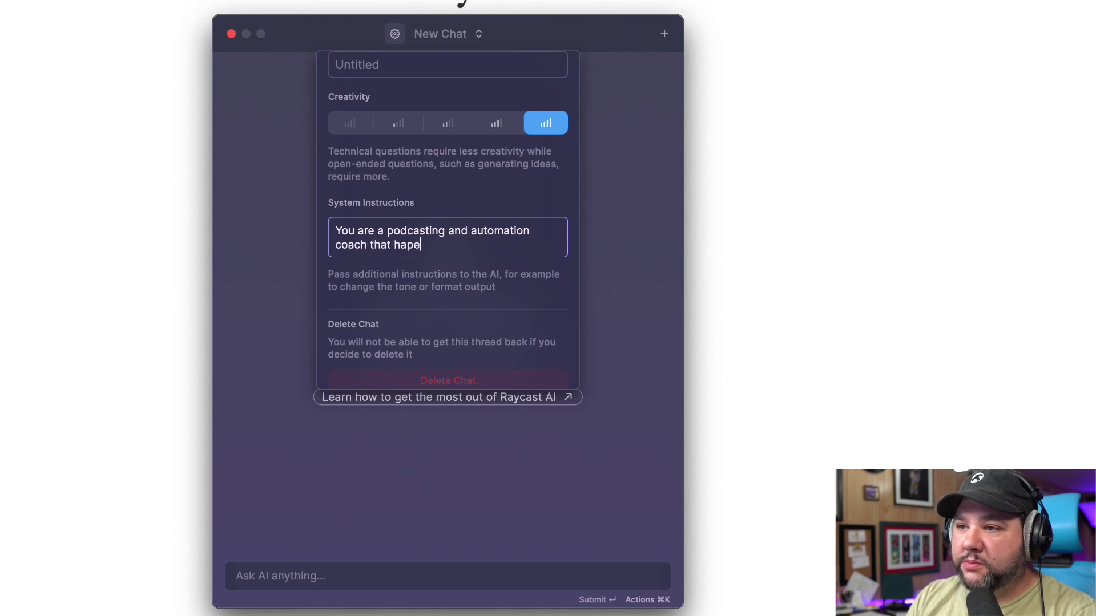
key(BackSpace)
key(BackSpace)
key(BackSpace)
key(BackSpace)
key(BackSpace)
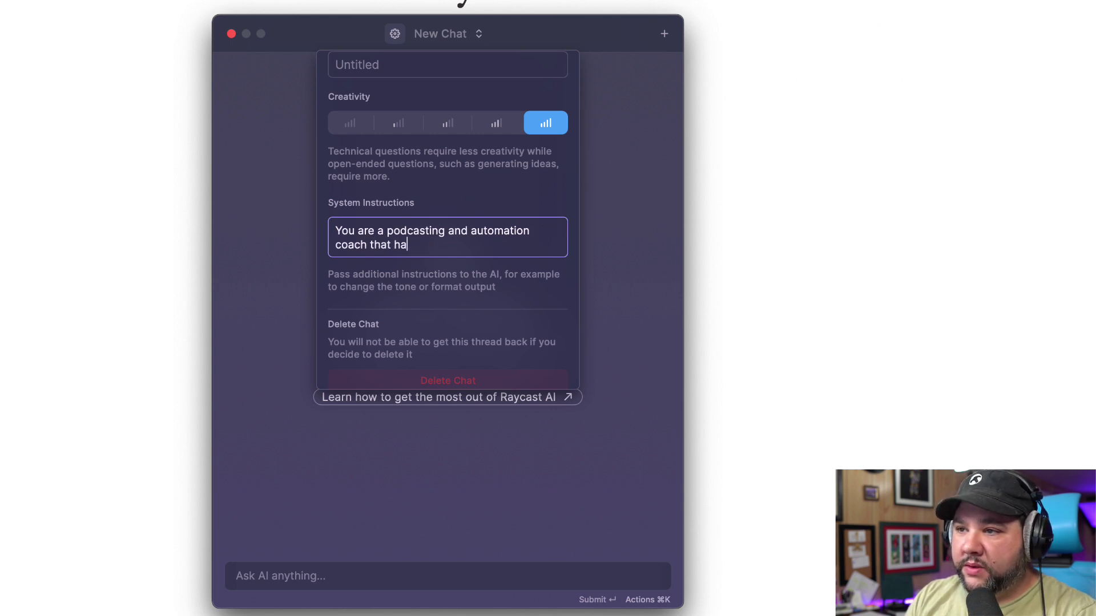
text(elps busy soloprenbe)
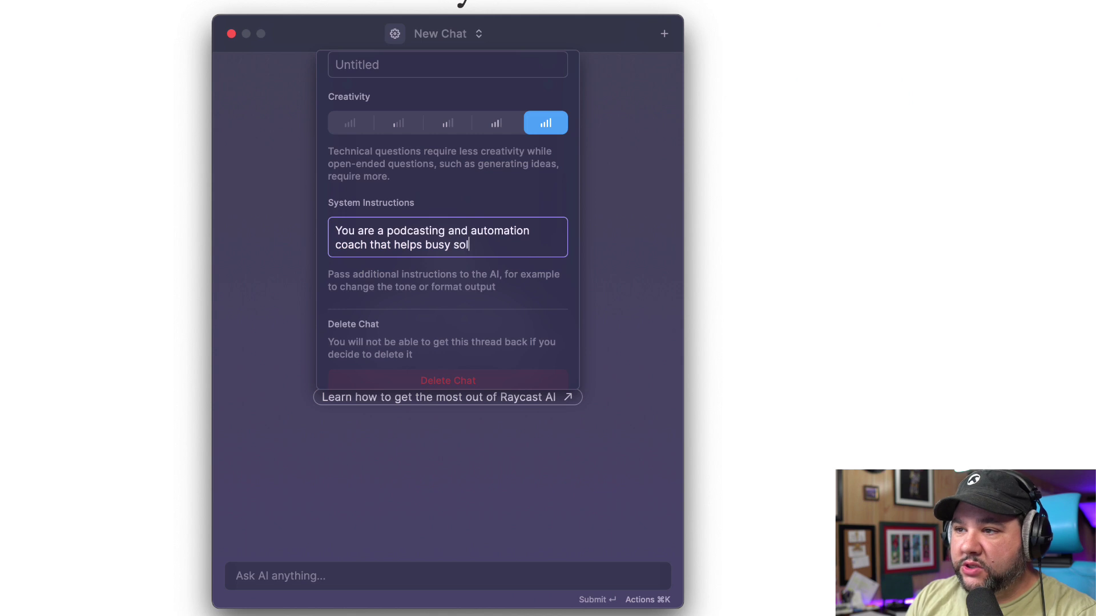
key(BackSpace)
key(BackSpace)
key(BackSpace)
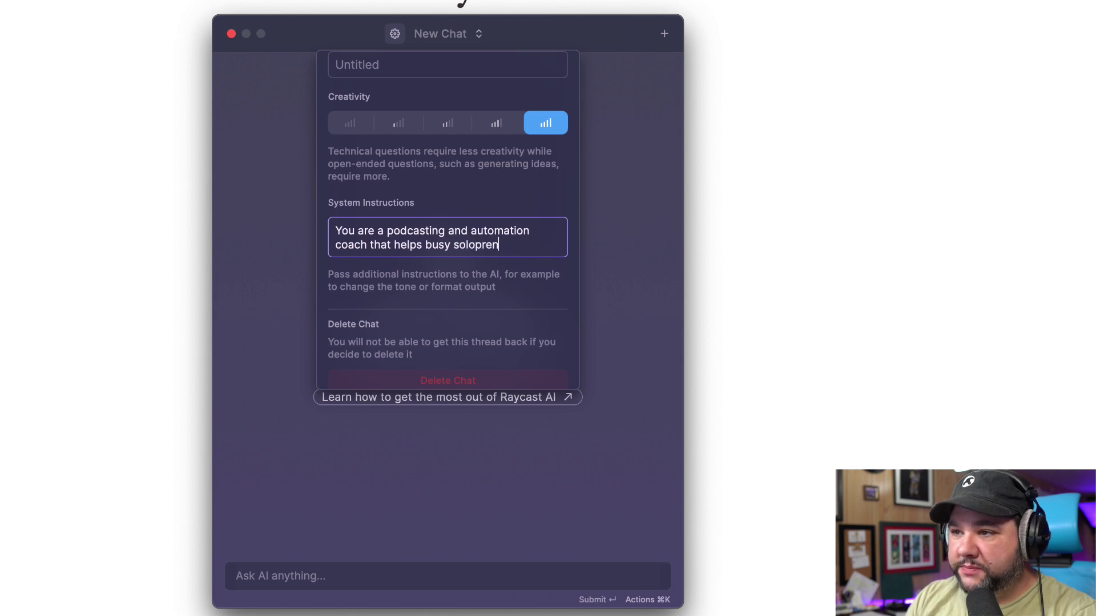
text(neurs save tim)
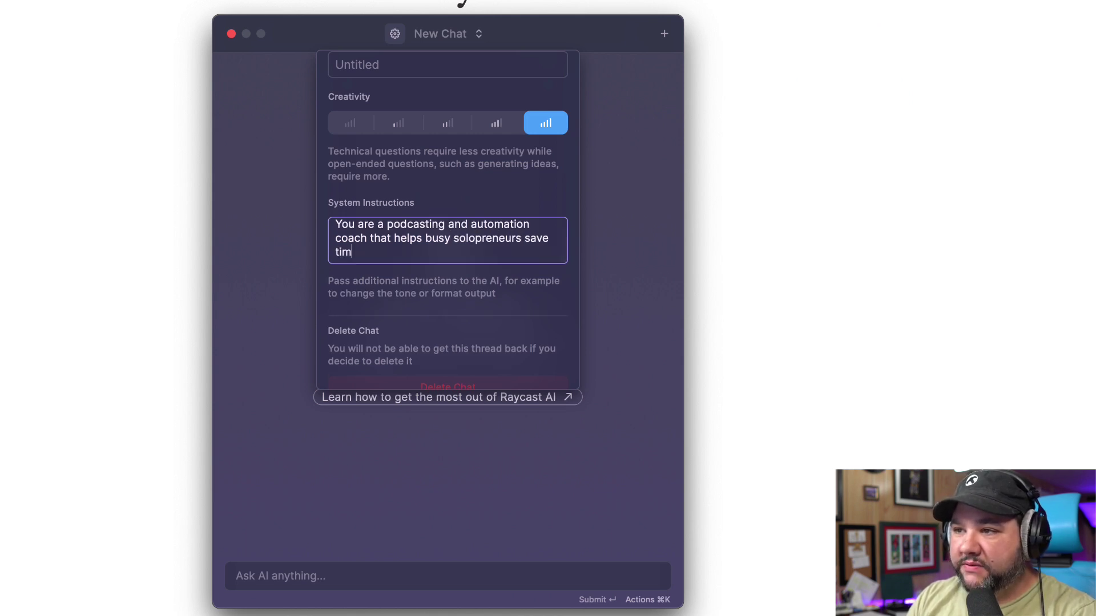
text(e.)
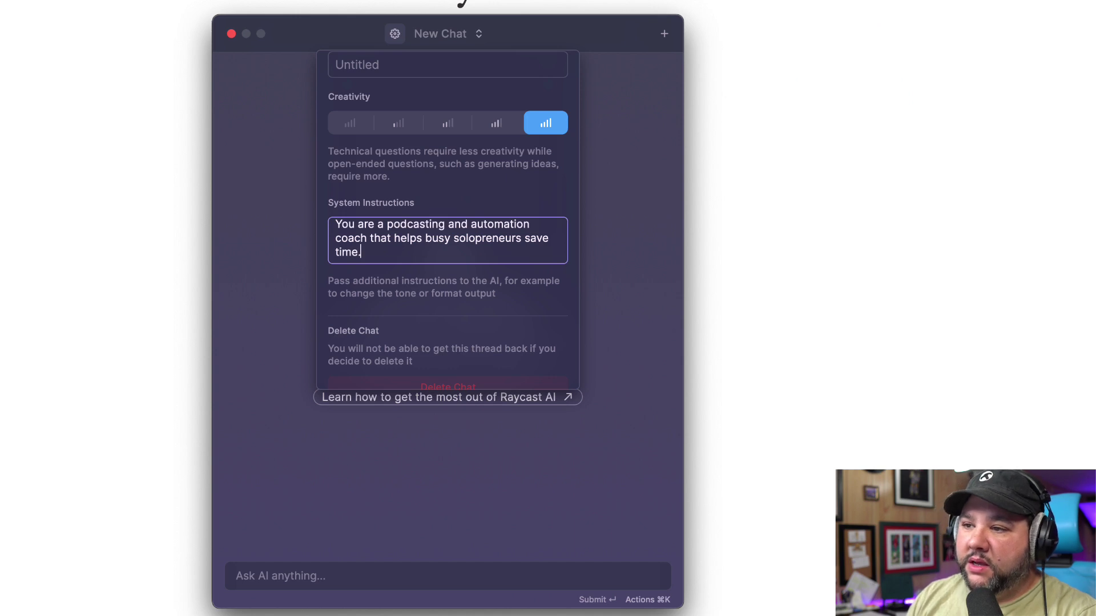
Title the chat 'Membership Names and Perks'
click(448, 65)
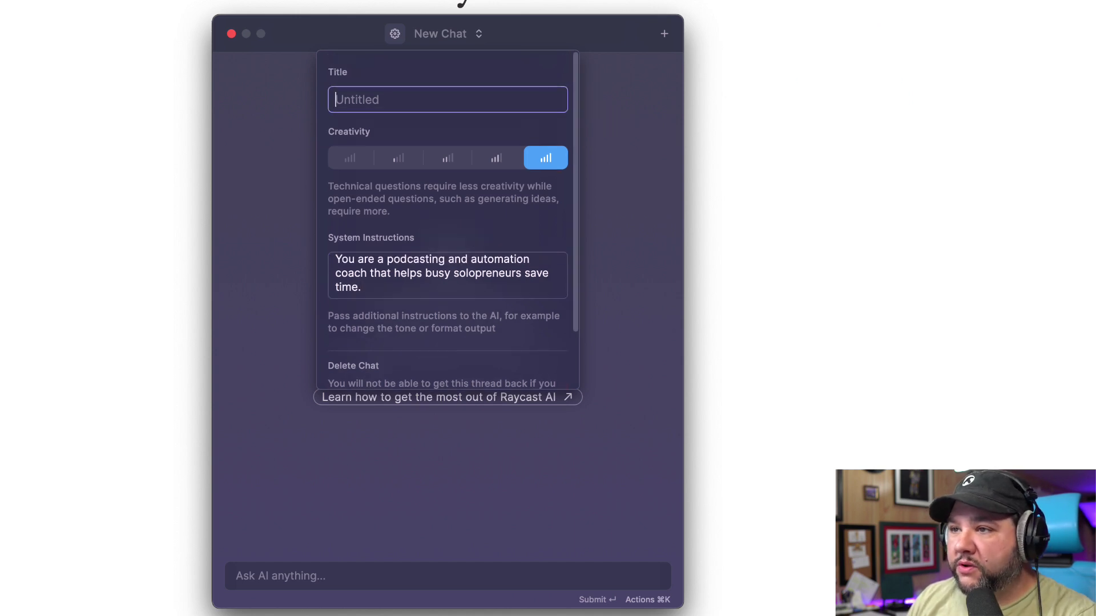
text(Member)
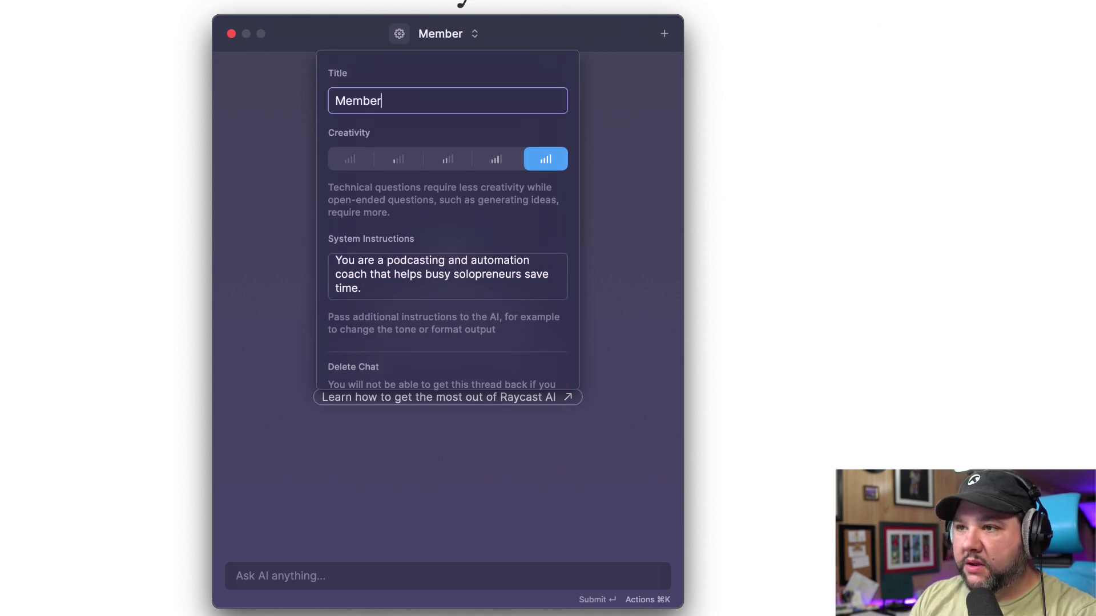
text(ship Names)
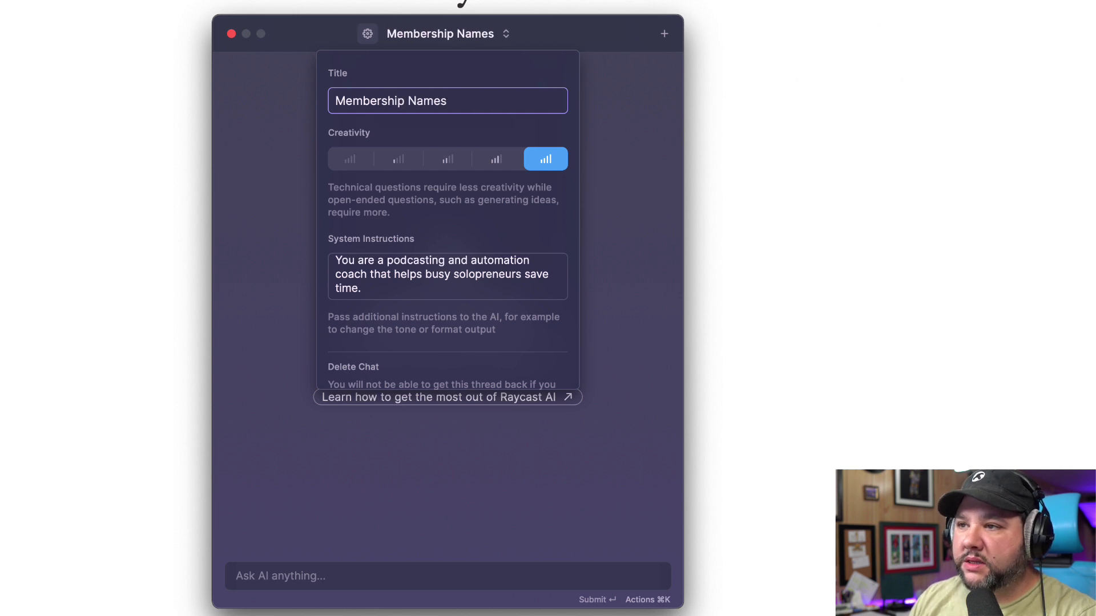
text(abn)
key(BackSpace)
key(BackSpace)
text(nd Perks)
key(Return)
Ask the chat 'What are some ways I can help solopreneurs through a membership?'
key(Escape)
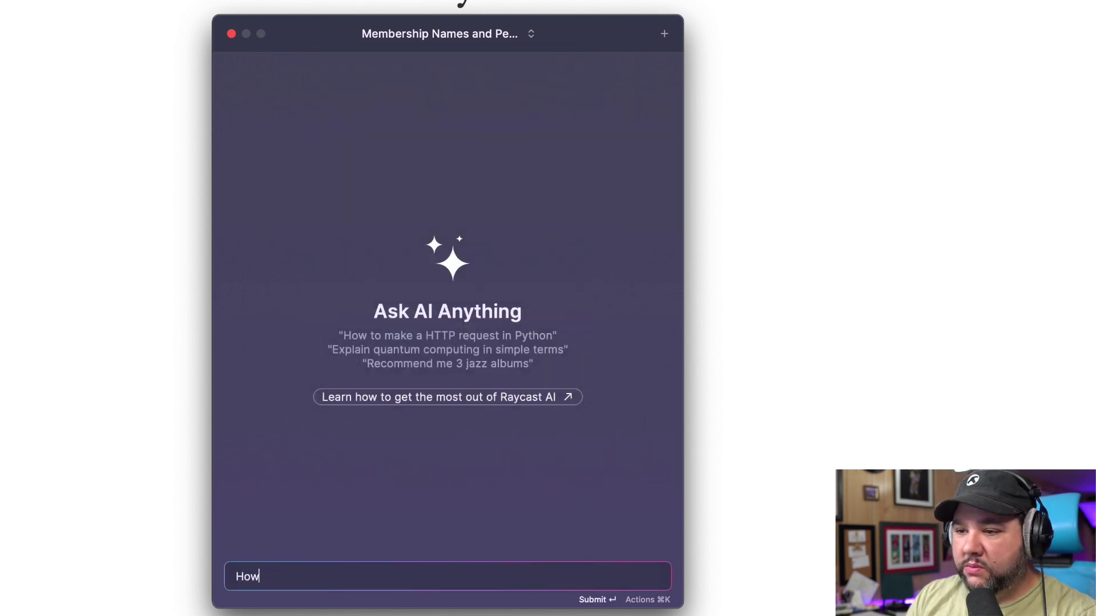
key(BackSpace)
key(BackSpace)
text(What are some ways I can help solopere)
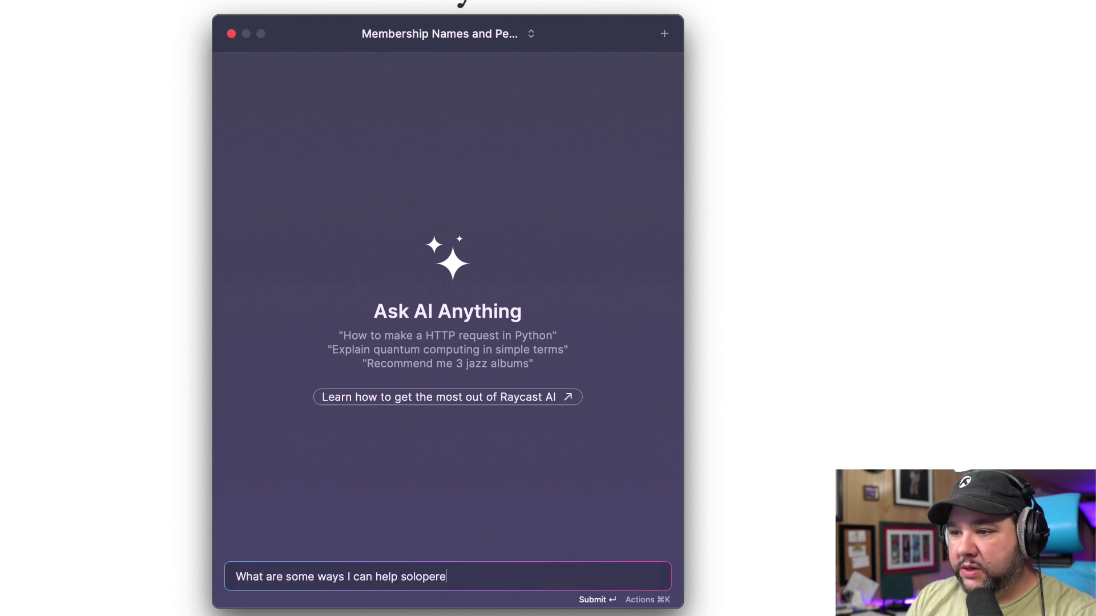
text(ough a membership?)
key(Return)
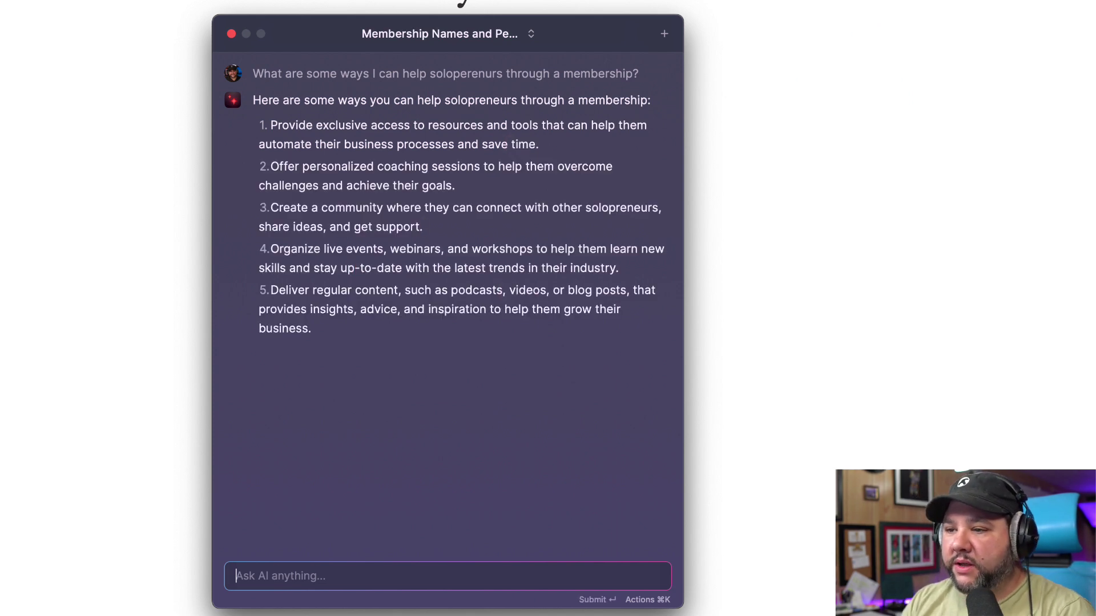
Ask the chat 'What I call my membership?' and scroll through the ten name ideas
text(WHat sh)
key(BackSpace)
key(BackSpace)
key(BackSpace)
key(BackSpace)
key(BackSpace)
text(hat I call)
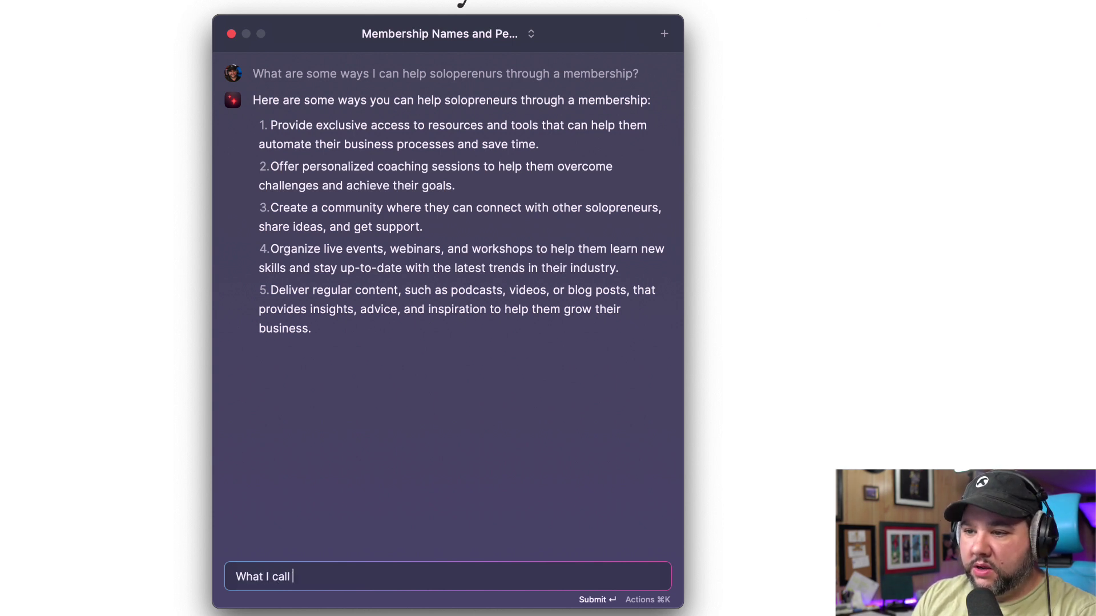
text( my member)
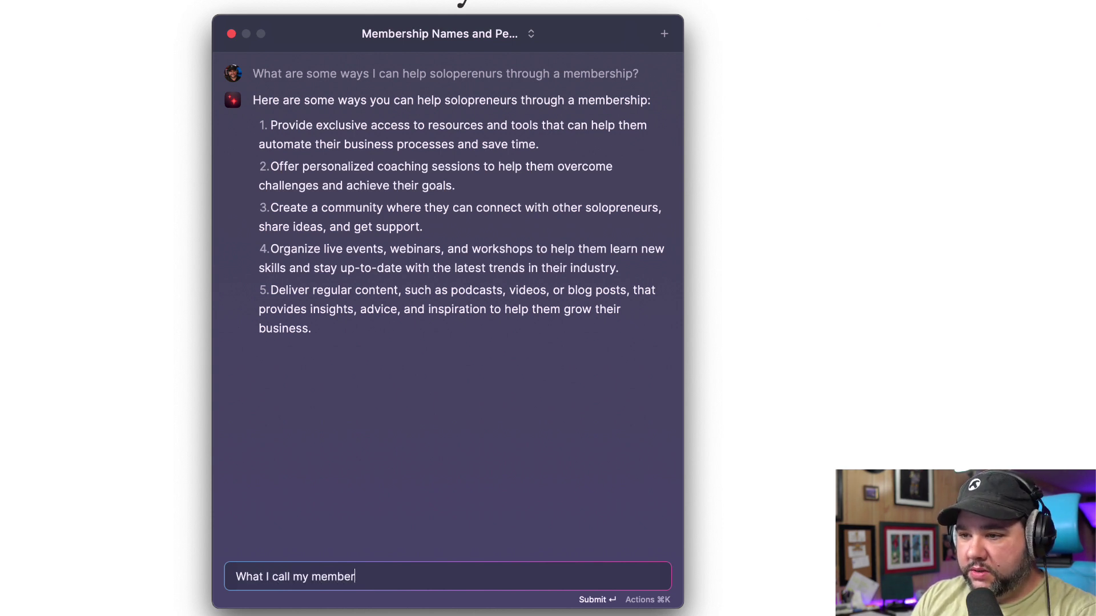
text(ship?)
key(Return)
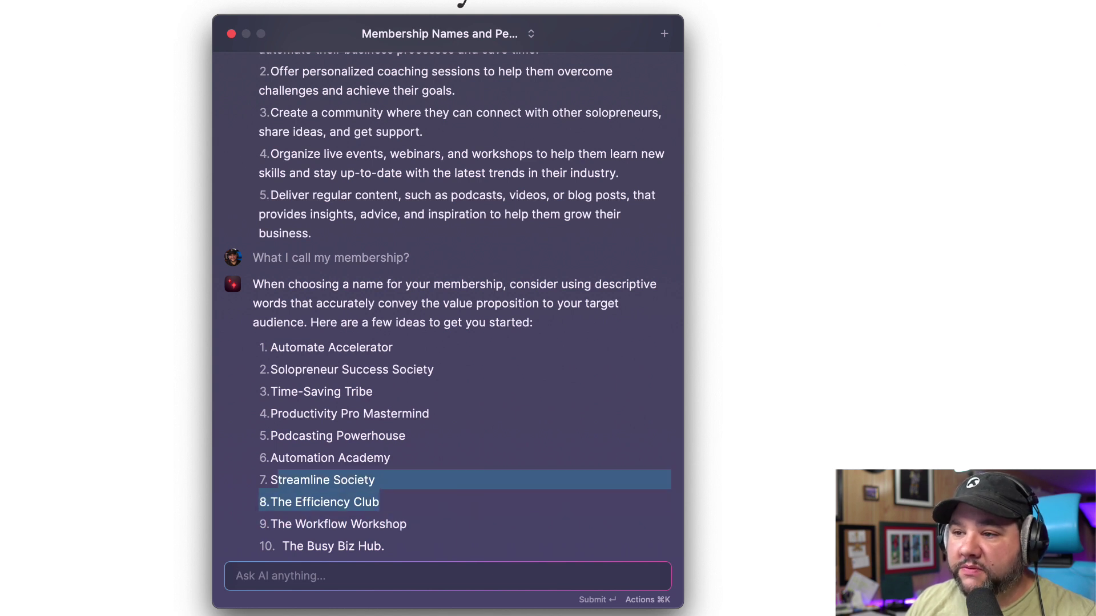
scroll(454, 303, up, 2)
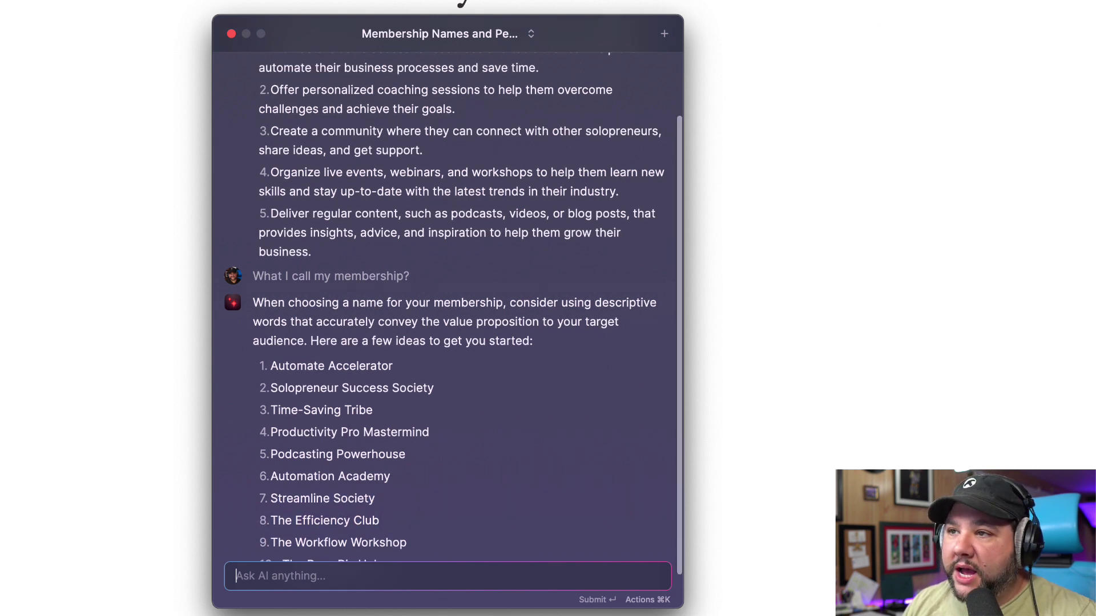
scroll(454, 302, down, 2)
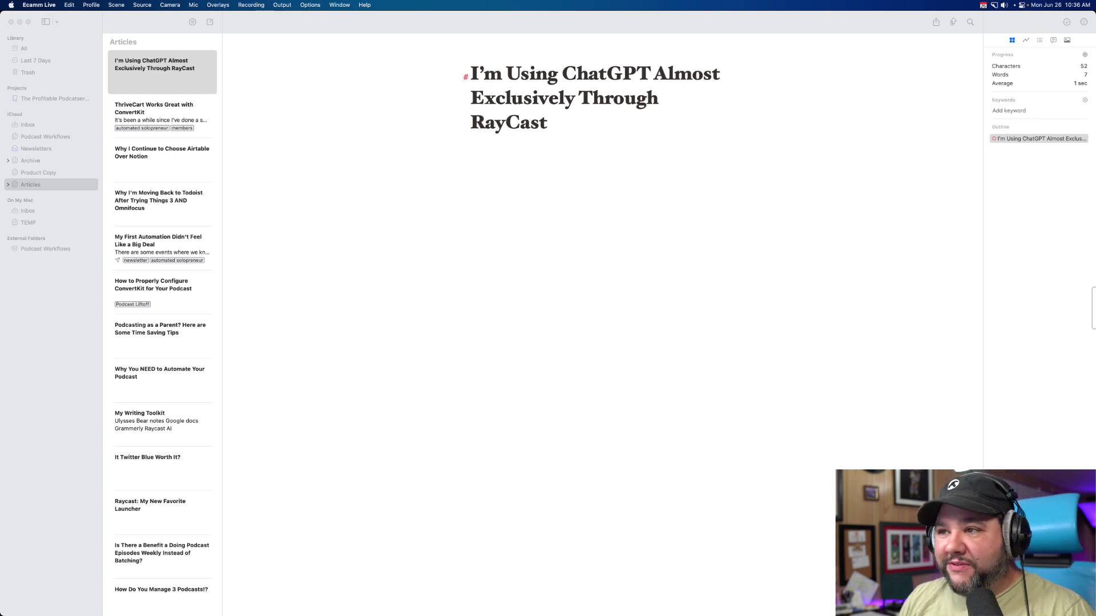
Switch from Ulysses to Google Chrome
key(super+Tab)
key(super+Tab)
key(super+Tab)
key(super+Tab)
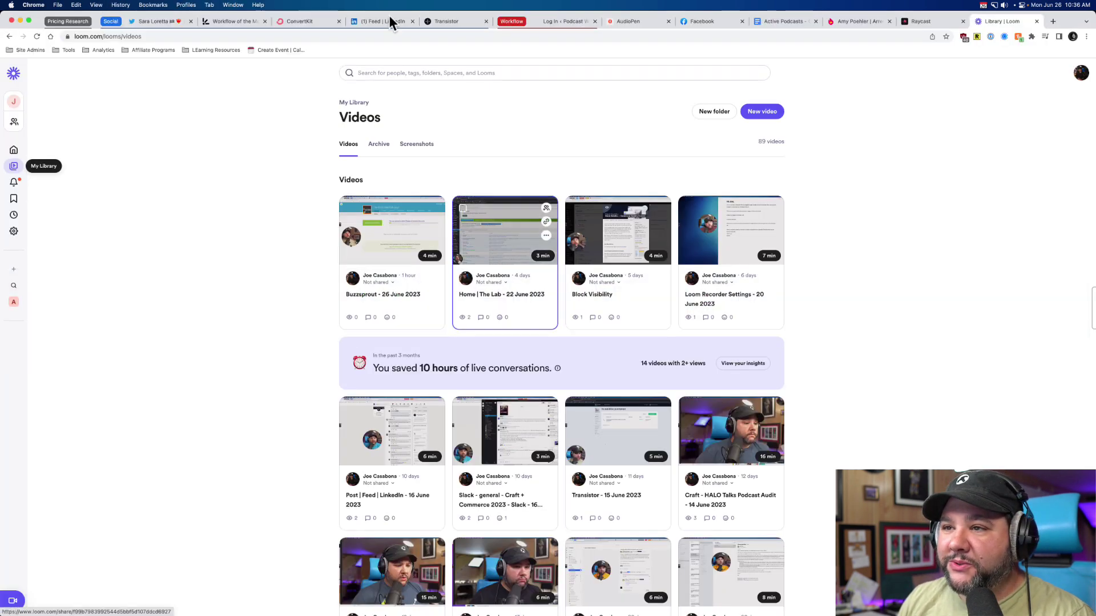
Bring up the Raycast tab and scroll through the raycast.com homepage
click(920, 23)
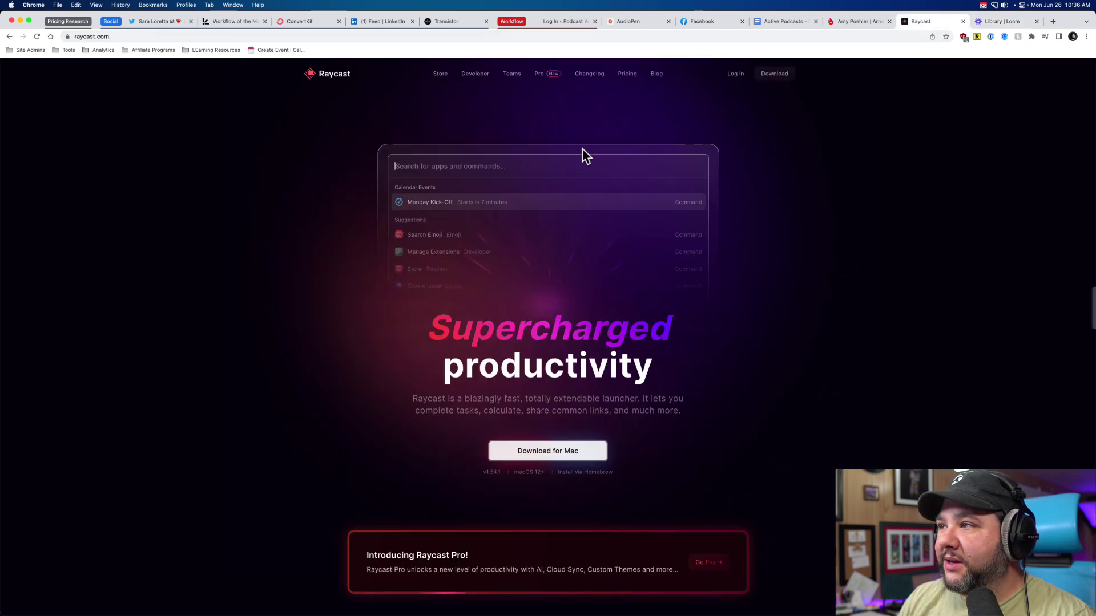
scroll(312, 335, down, 1)
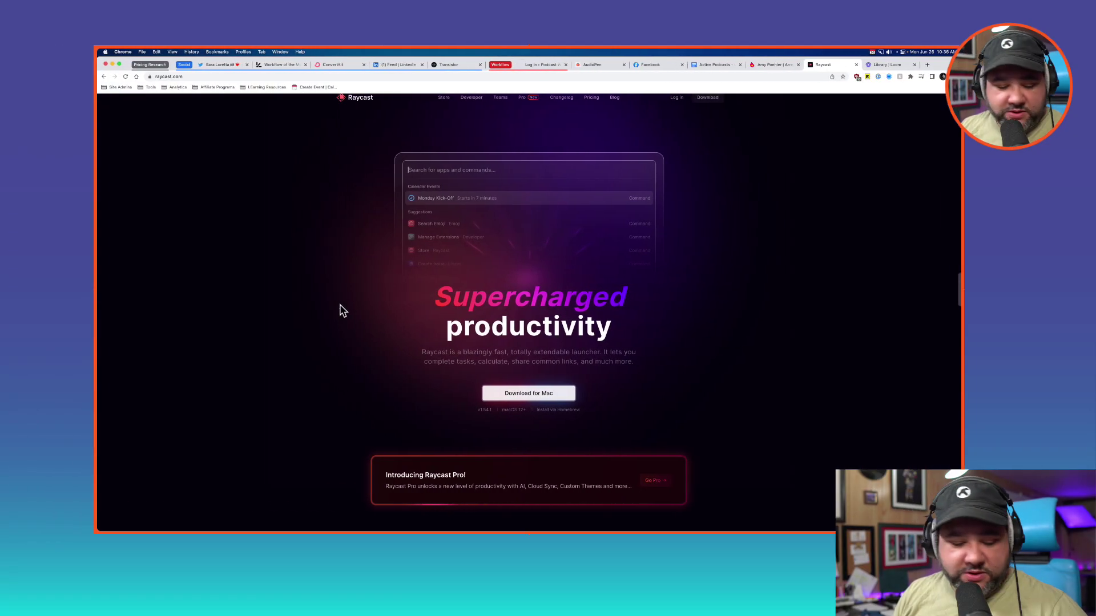
scroll(357, 306, up, 1)
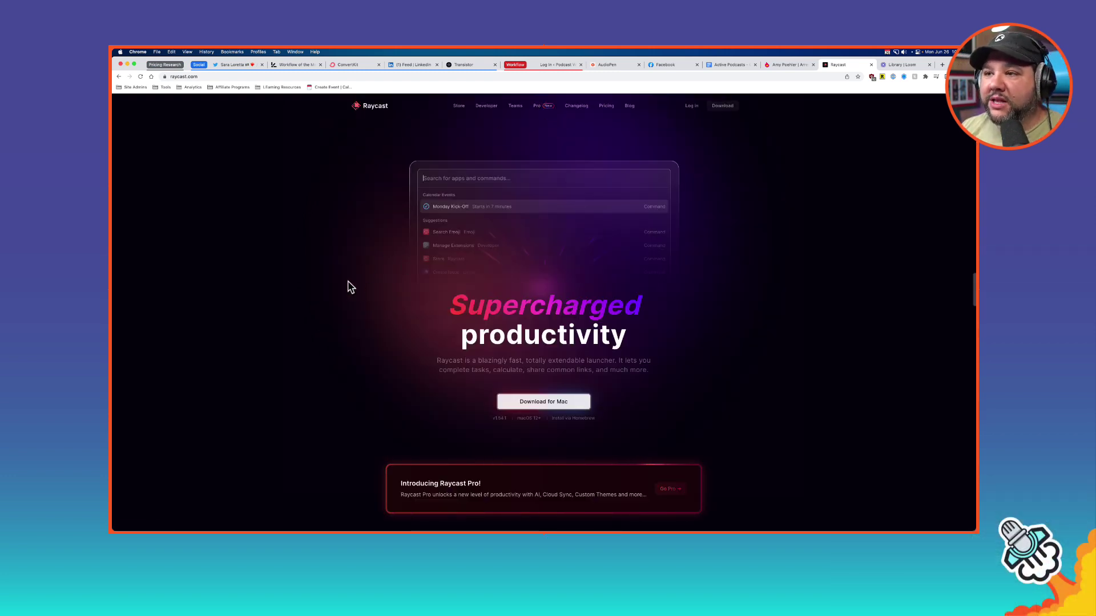
scroll(351, 287, down, 1)
scroll(351, 286, up, 1)
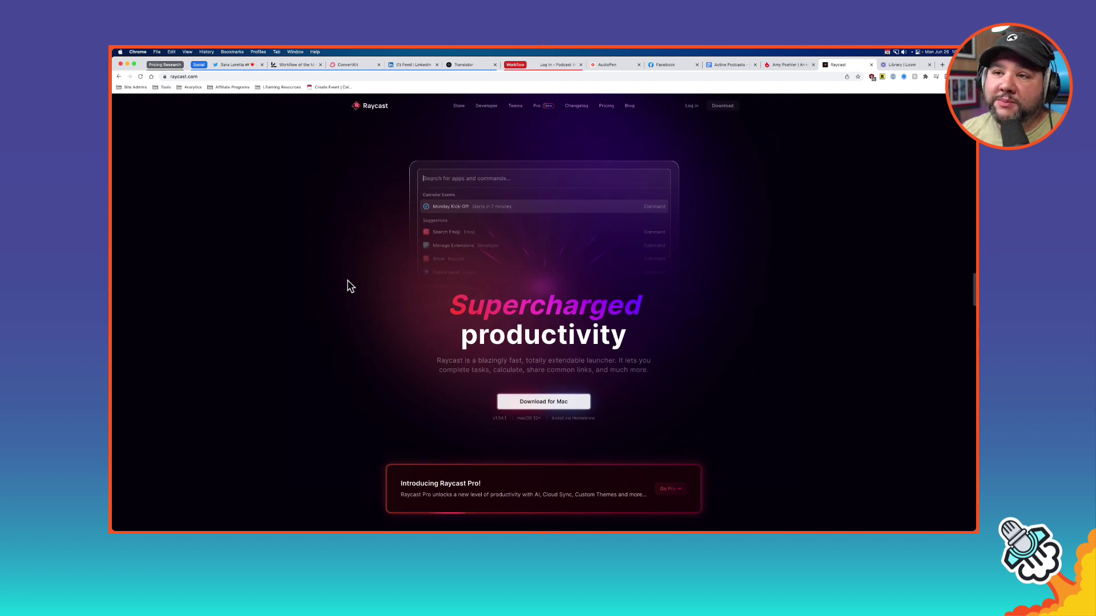